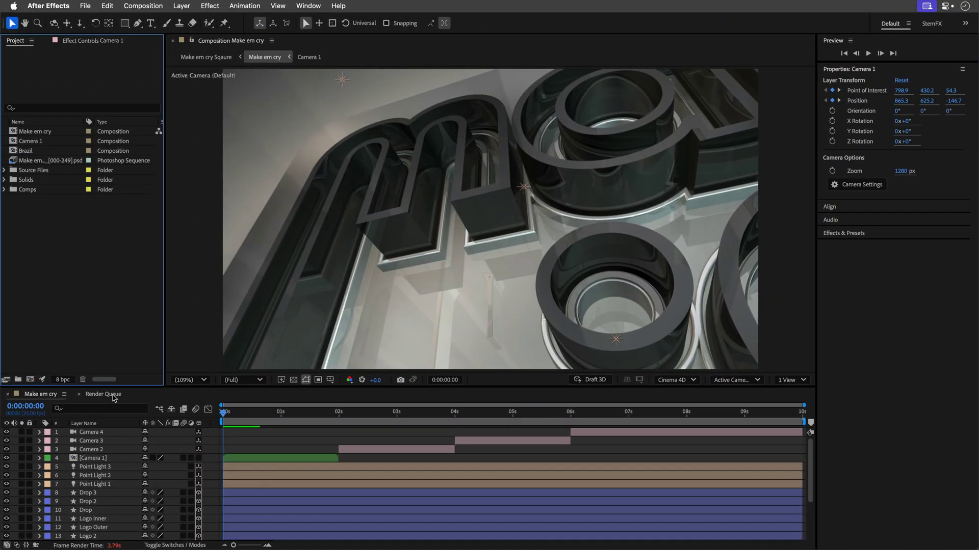
Show the Render Queue and confirm Make em cry outputs PNG Sequence with RGB + Alpha channels.
click(103, 394)
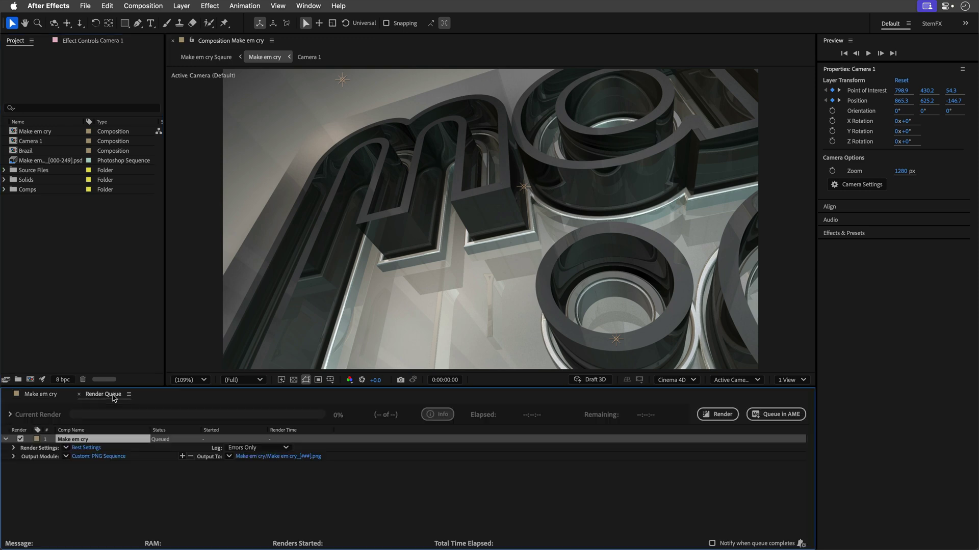
click(98, 457)
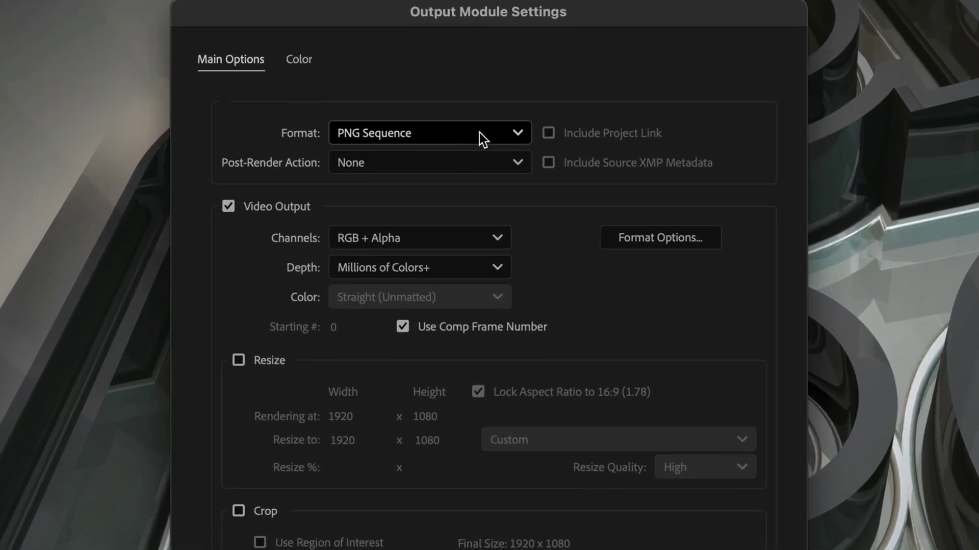
click(489, 135)
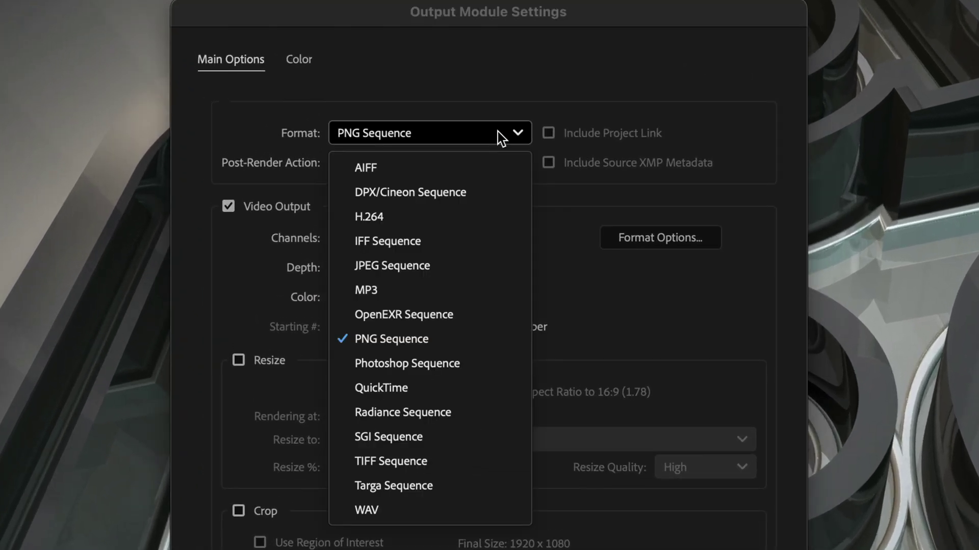
click(493, 340)
click(442, 235)
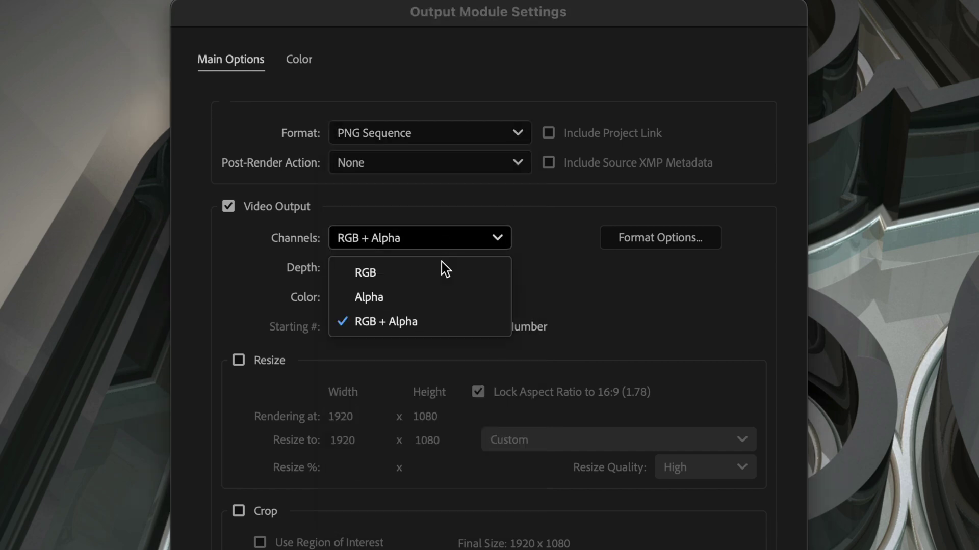
click(438, 321)
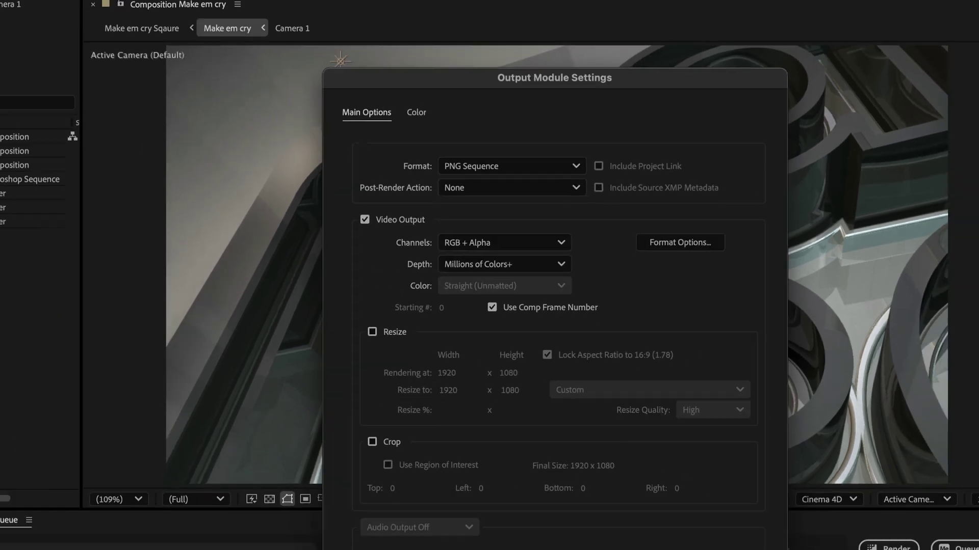
key(Return)
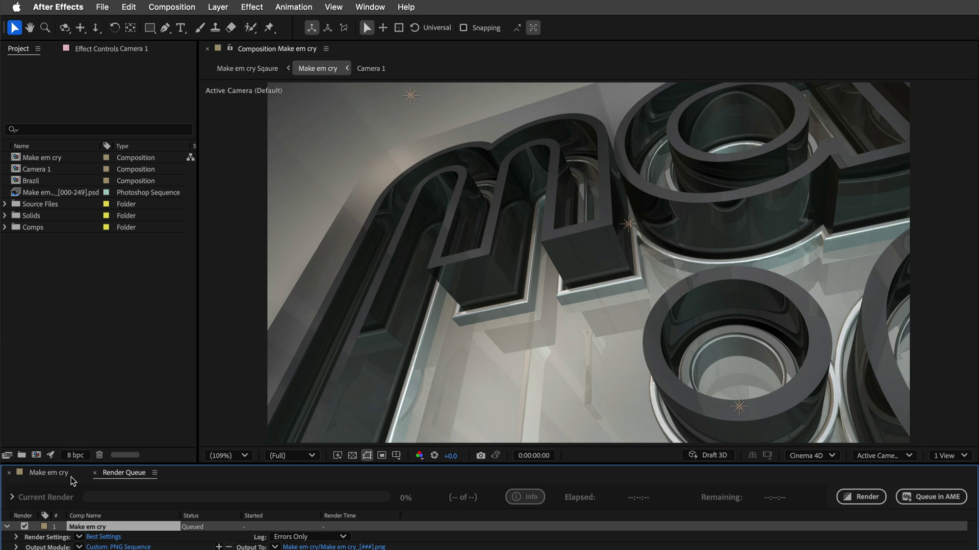
Move the Make em cry playhead to 0:00:00:13 and recheck the PNG Sequence output format.
click(49, 473)
drag(266, 495, 305, 499)
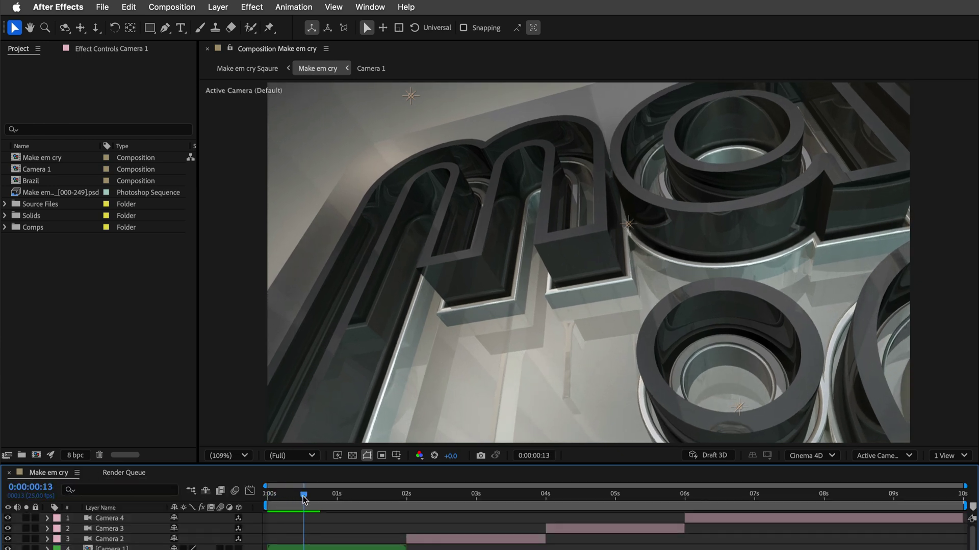
click(123, 473)
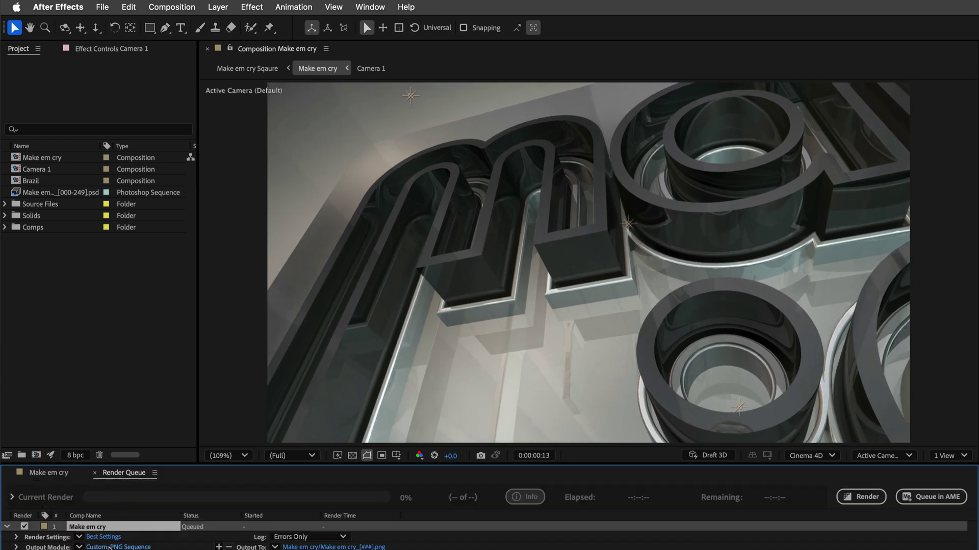
click(109, 548)
click(592, 182)
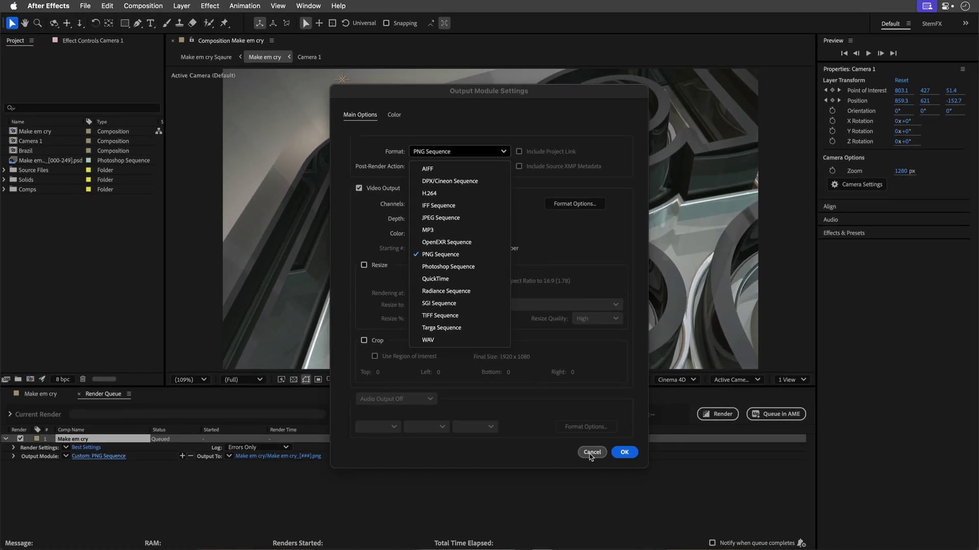
key(Escape)
key(Escape)
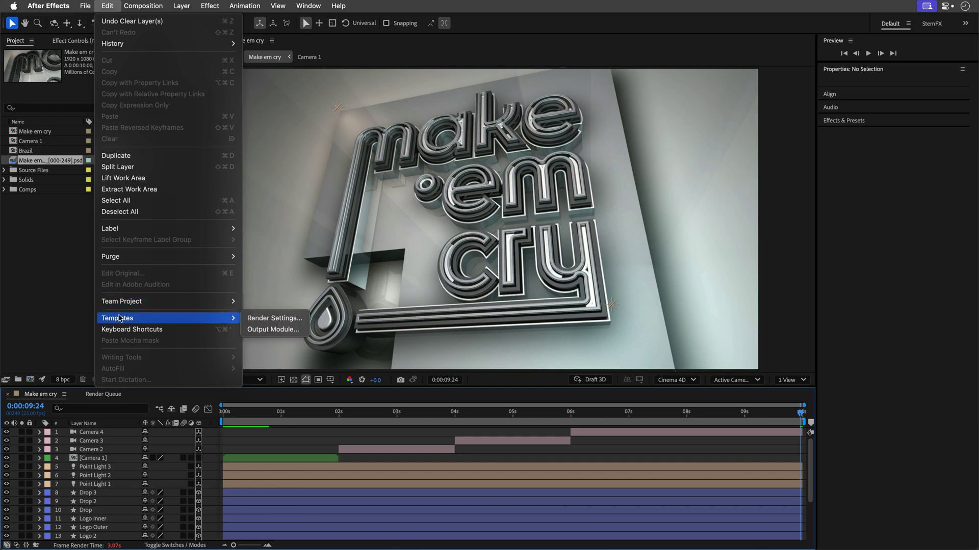
Delete the Lossless and Lossless with Alpha output module templates.
click(273, 330)
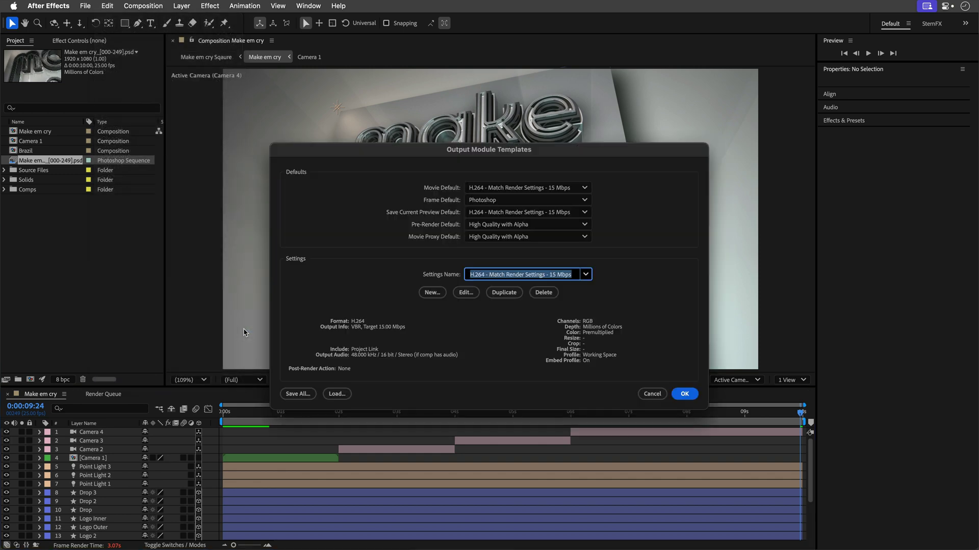
click(587, 274)
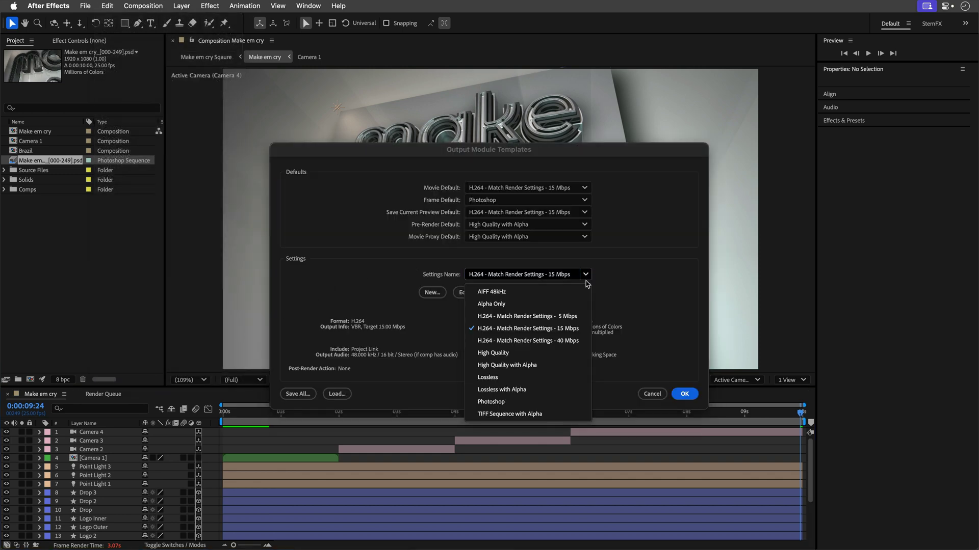
click(516, 377)
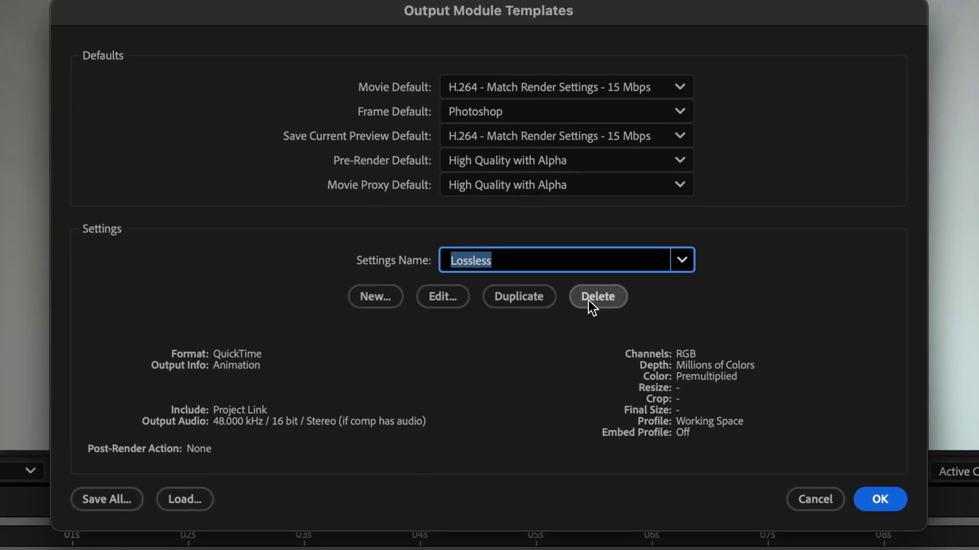
click(591, 299)
click(684, 269)
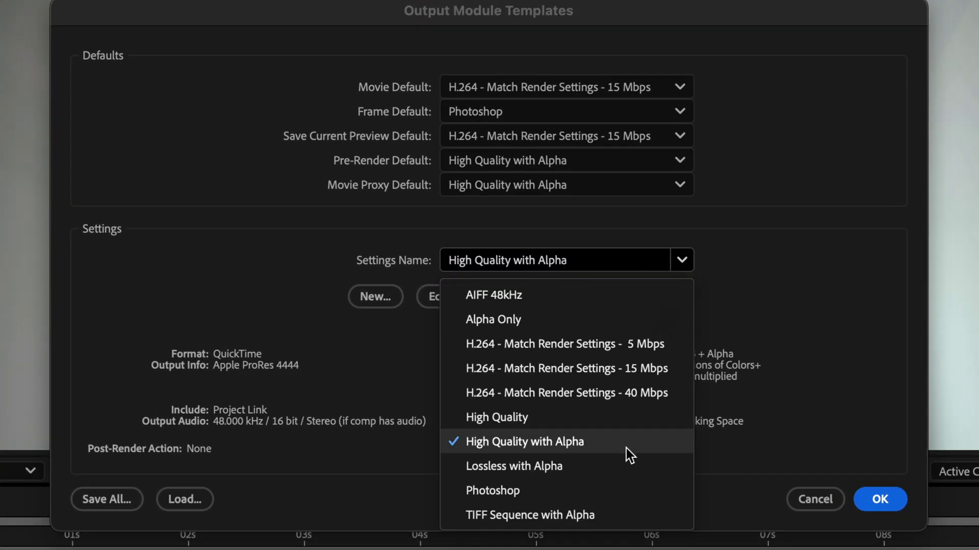
click(623, 466)
click(589, 301)
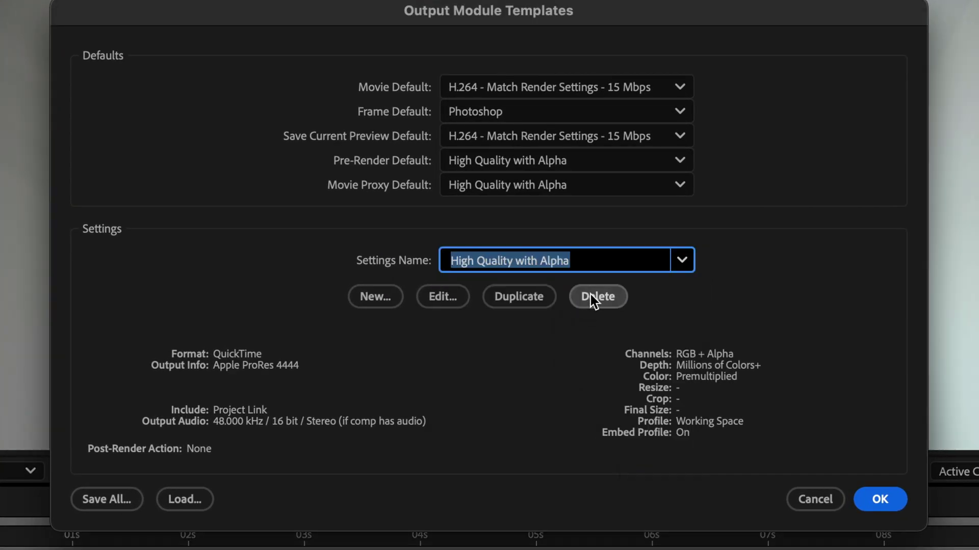
Make High Quality the movie default, keeping High Quality with Alpha as pre-render default.
click(686, 259)
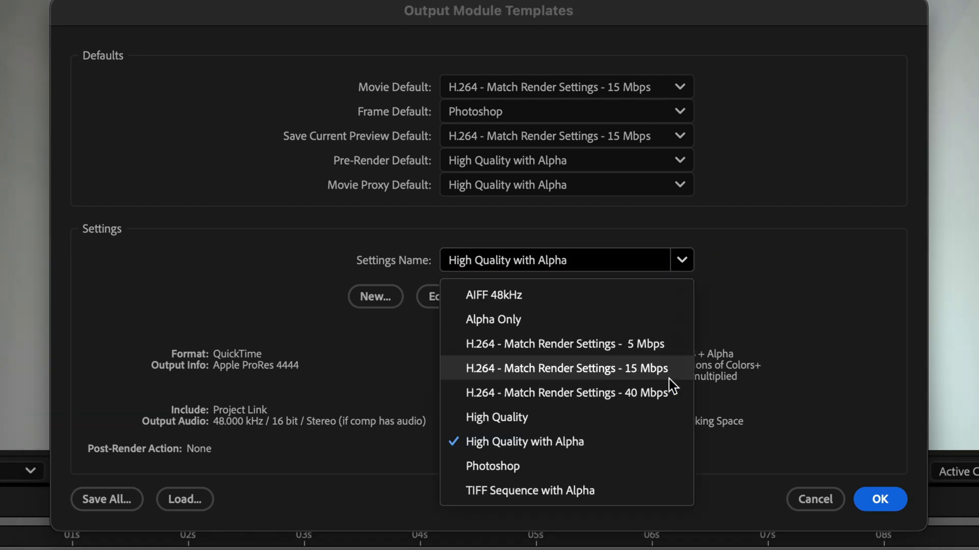
click(665, 417)
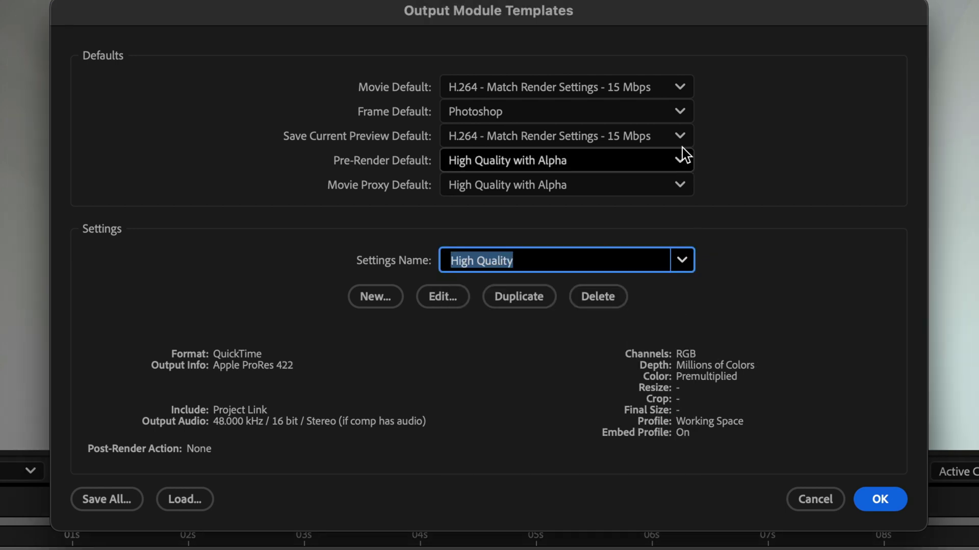
click(678, 87)
click(659, 243)
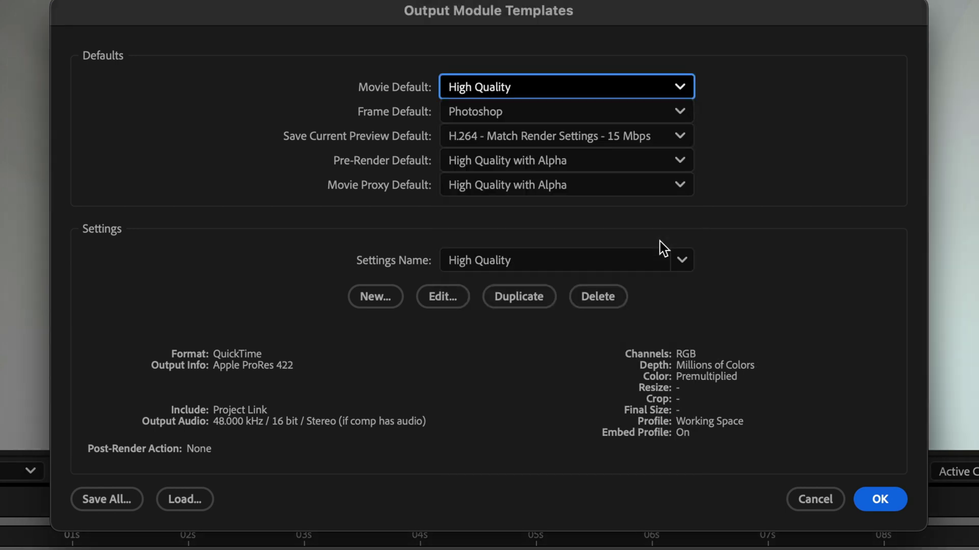
click(682, 161)
click(657, 342)
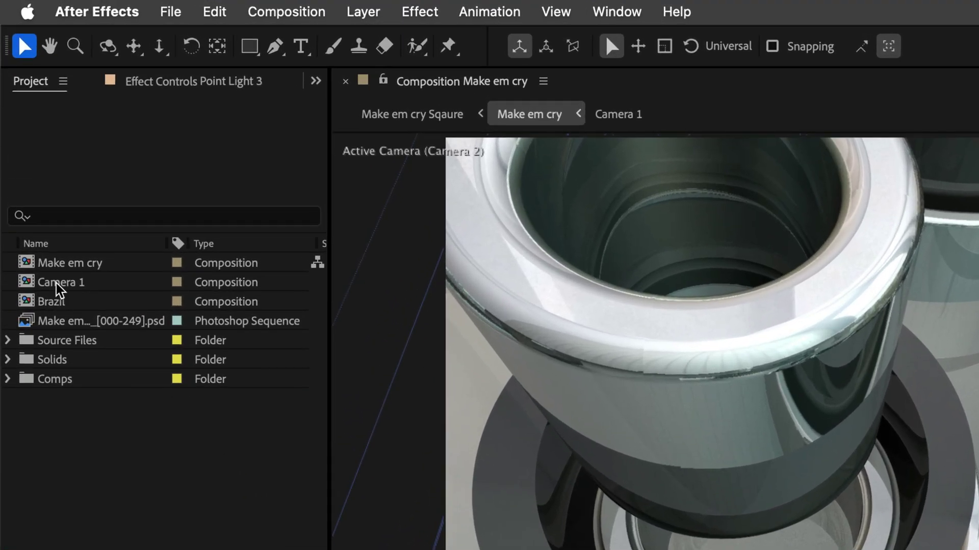
Create a Camera 1 movie proxy using Best Settings and the High Quality with Alpha template.
click(28, 142)
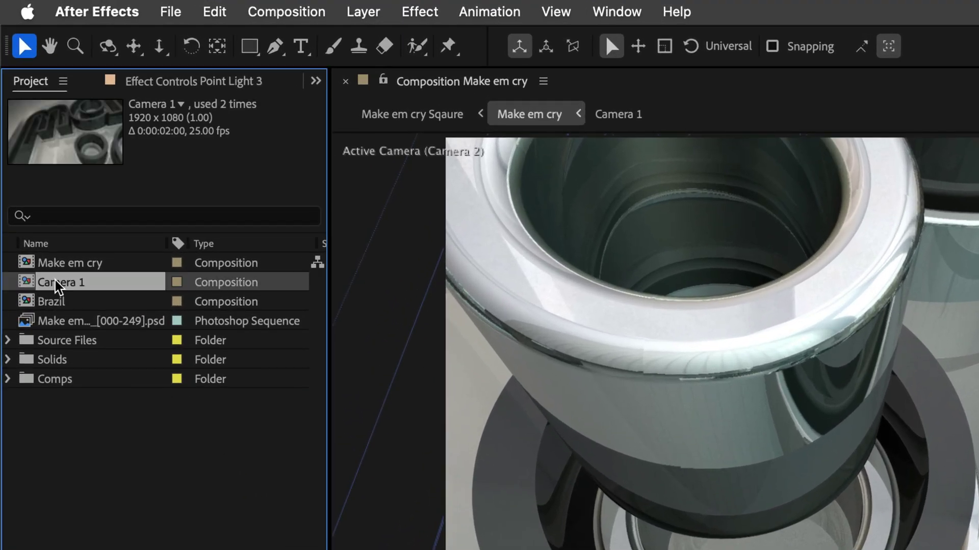
right_click(57, 286)
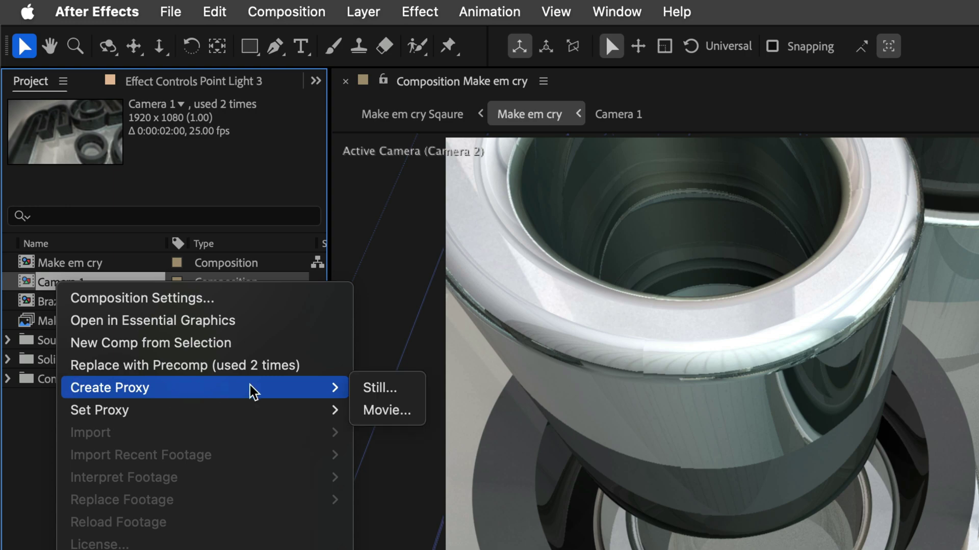
click(383, 409)
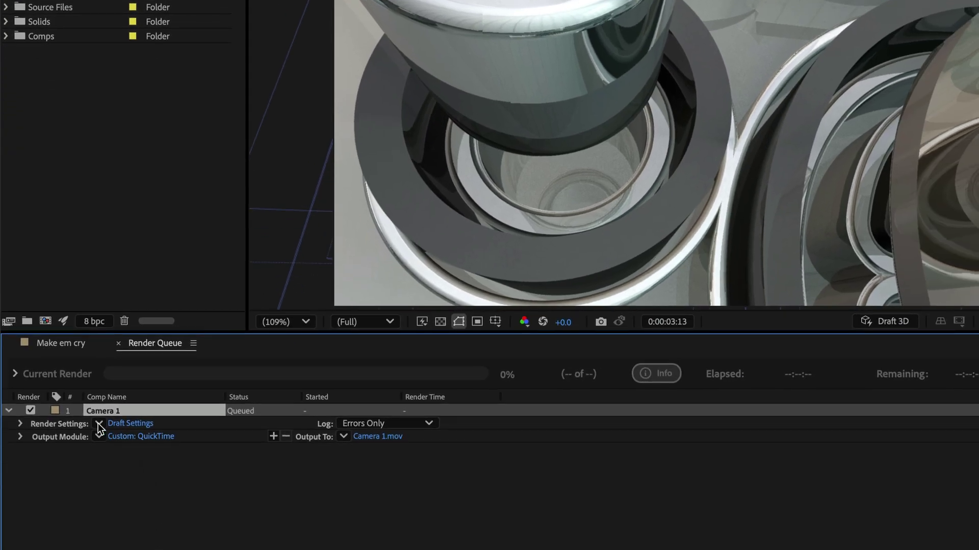
click(98, 423)
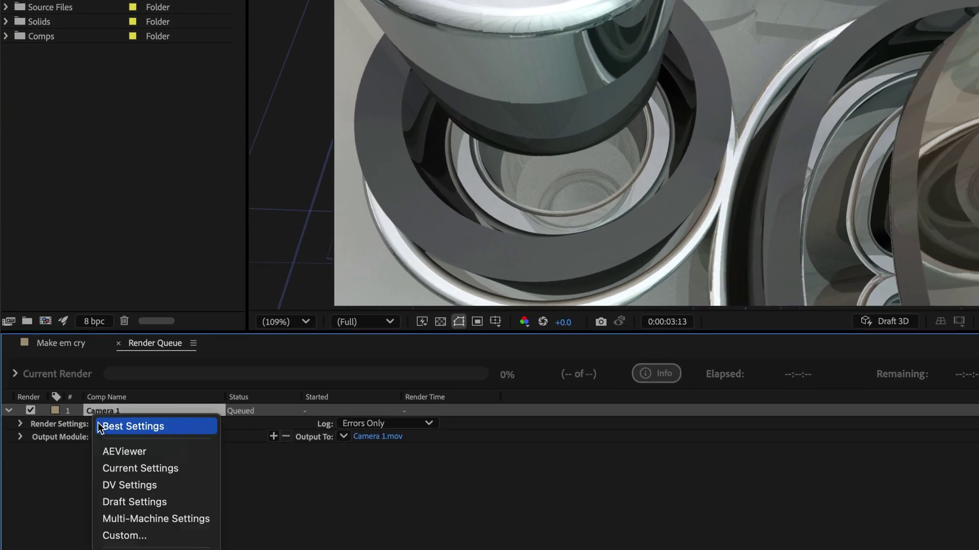
click(98, 423)
click(98, 436)
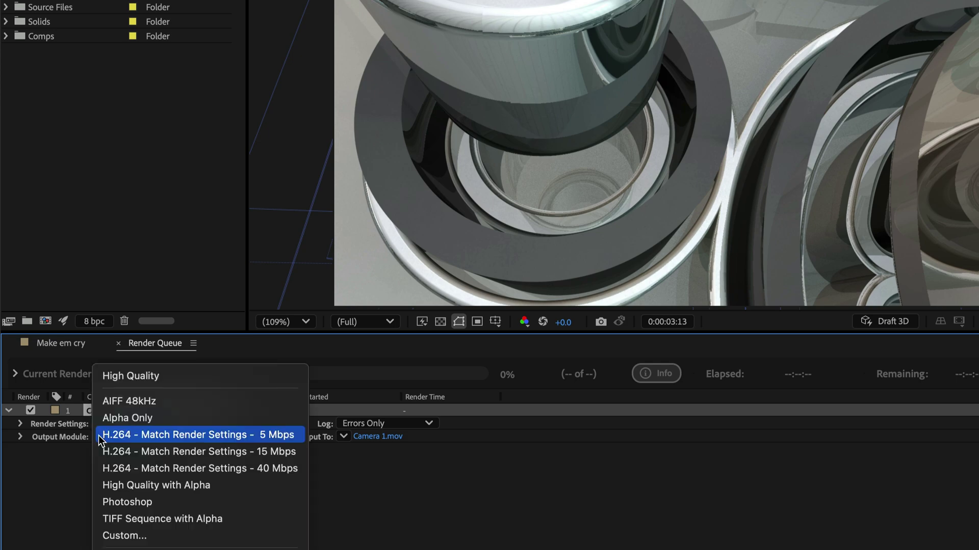
click(109, 485)
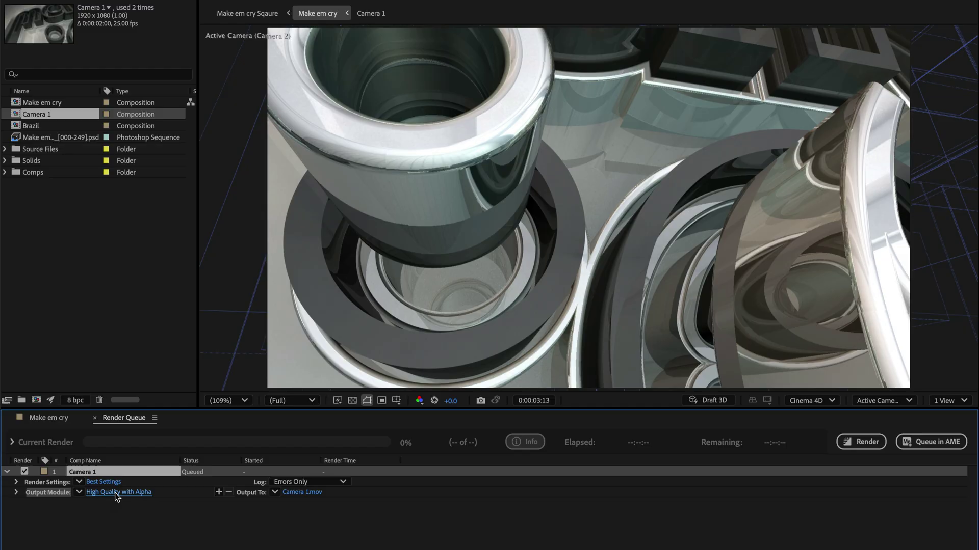
Set the Camera 1 render's post-render action to use it as proxy, then render it.
click(115, 492)
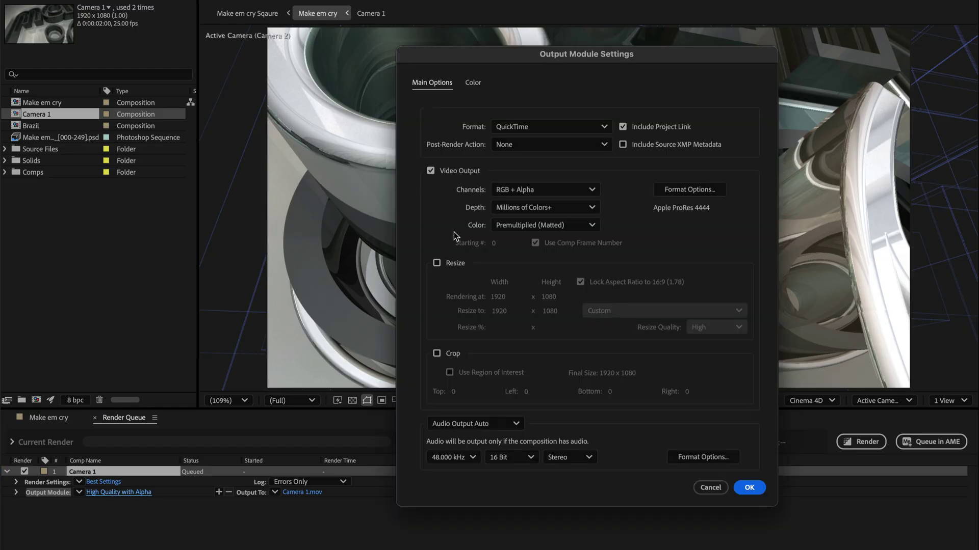
click(512, 146)
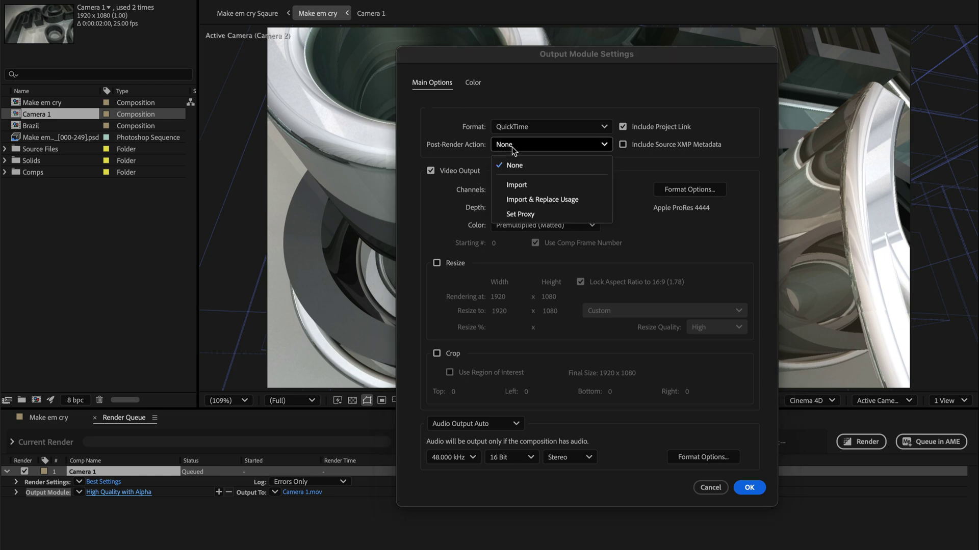
click(514, 214)
click(749, 488)
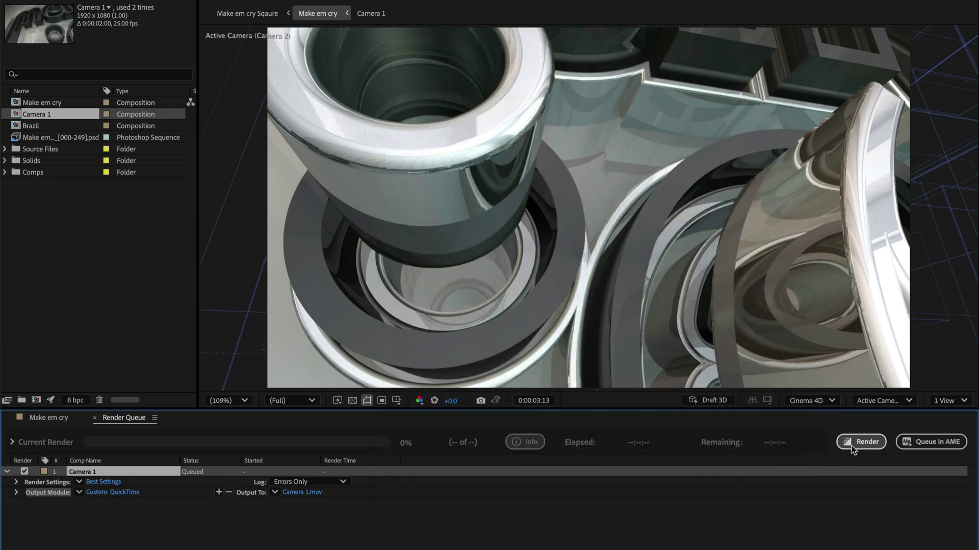
click(855, 442)
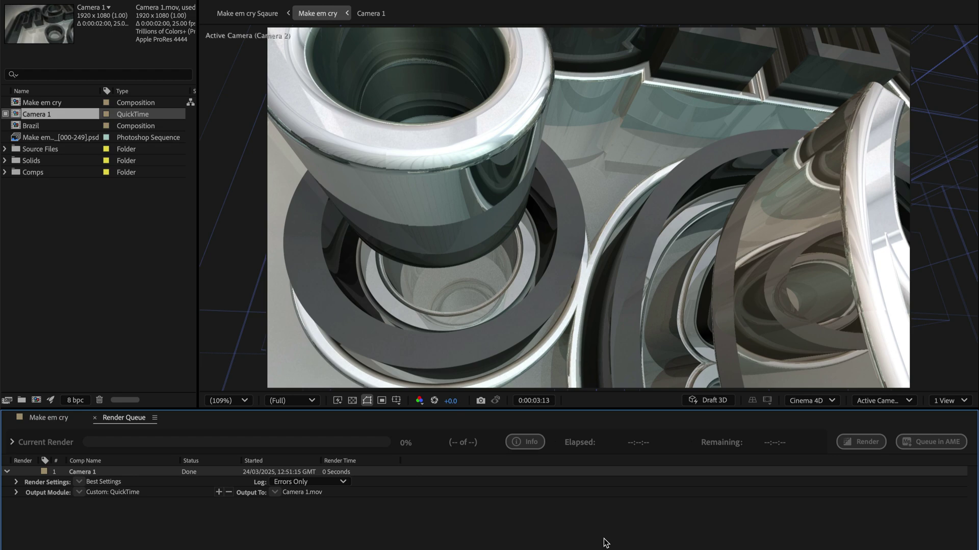
Preview the Make em cry comp from around 0:00:00:11.
click(55, 419)
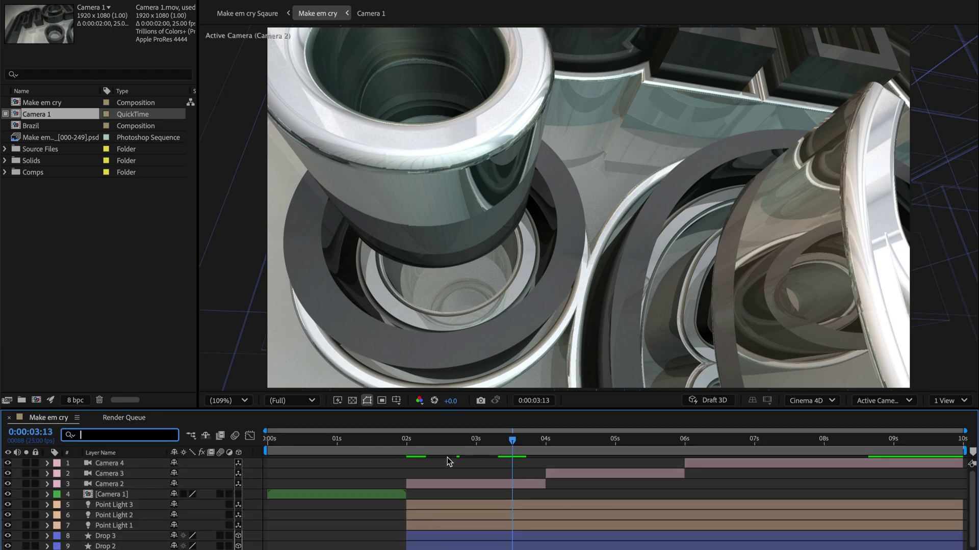
drag(393, 444, 272, 451)
key(space)
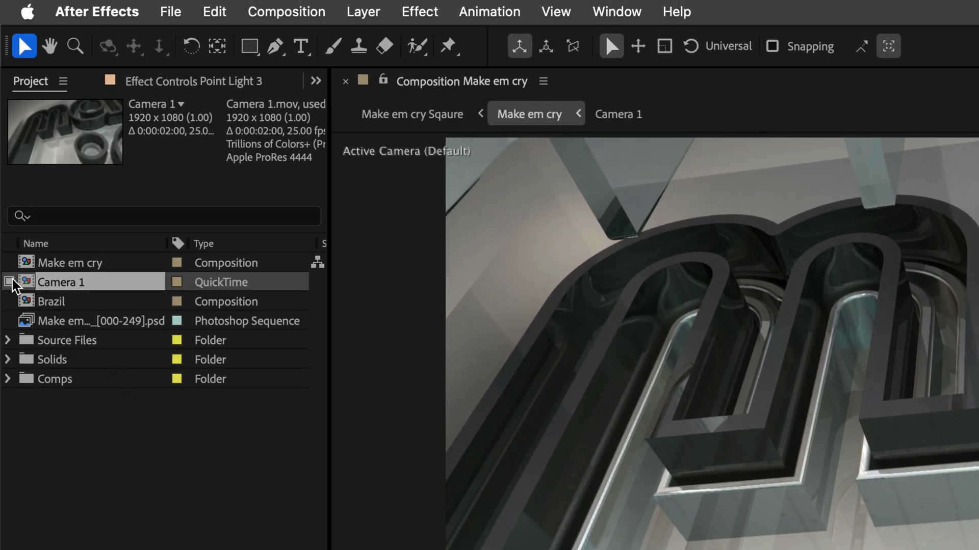
Compare Camera 1 with and without its proxy, leave the proxy on, and show layer render times.
click(11, 279)
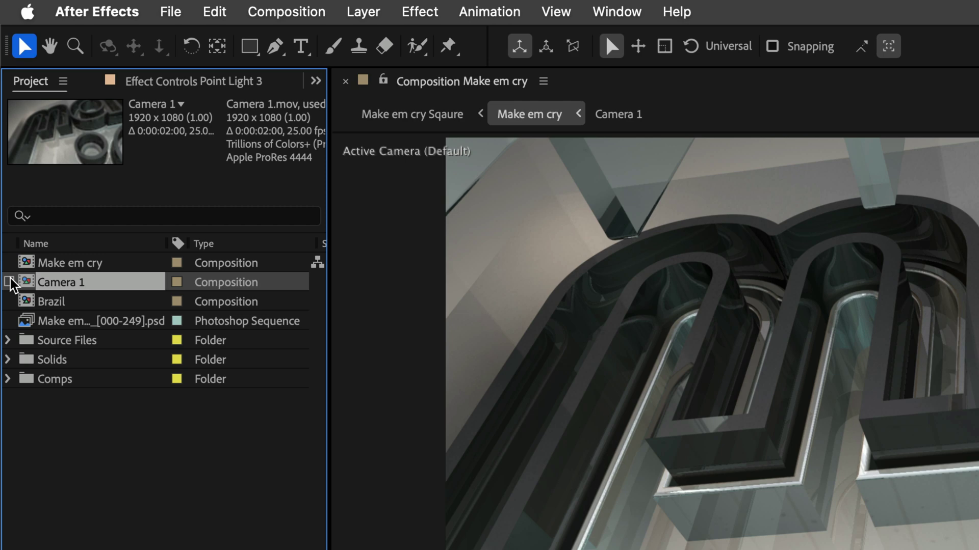
click(10, 280)
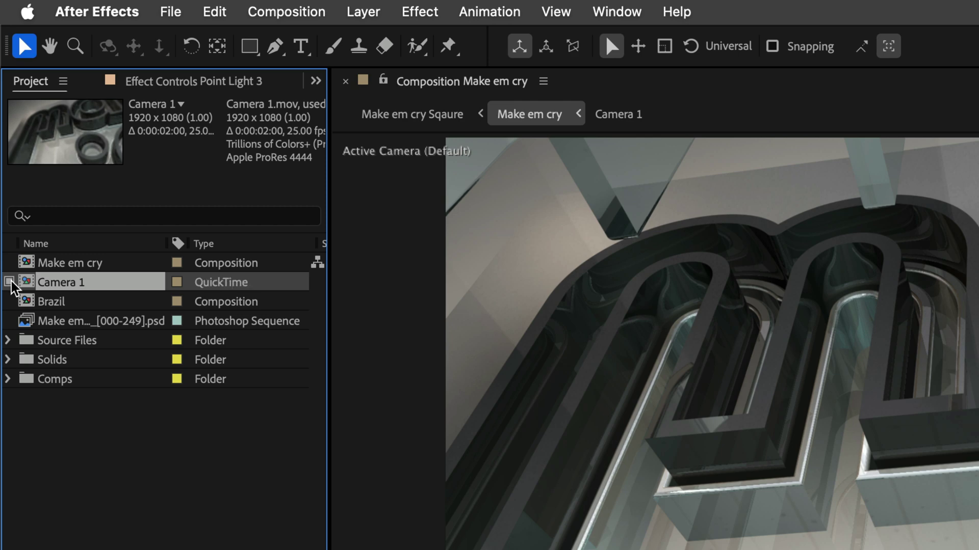
click(11, 281)
click(11, 282)
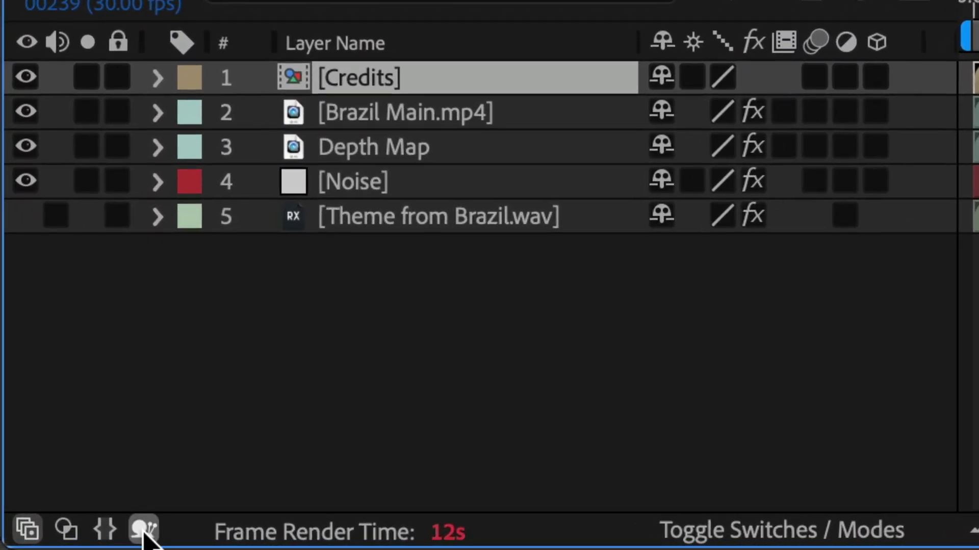
click(36, 545)
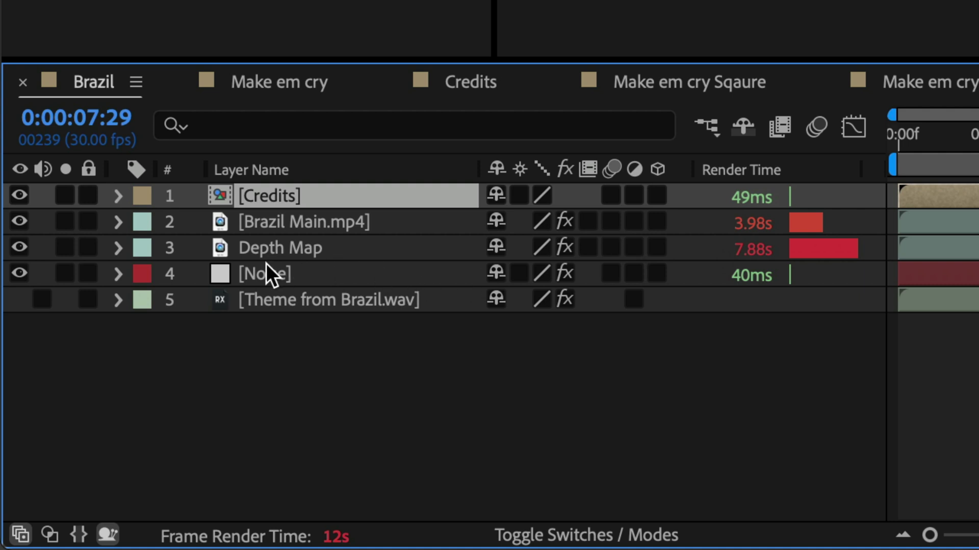
Expand the Depth Map, Brazil Main.mp4 and Credits layers to list their effects.
click(121, 252)
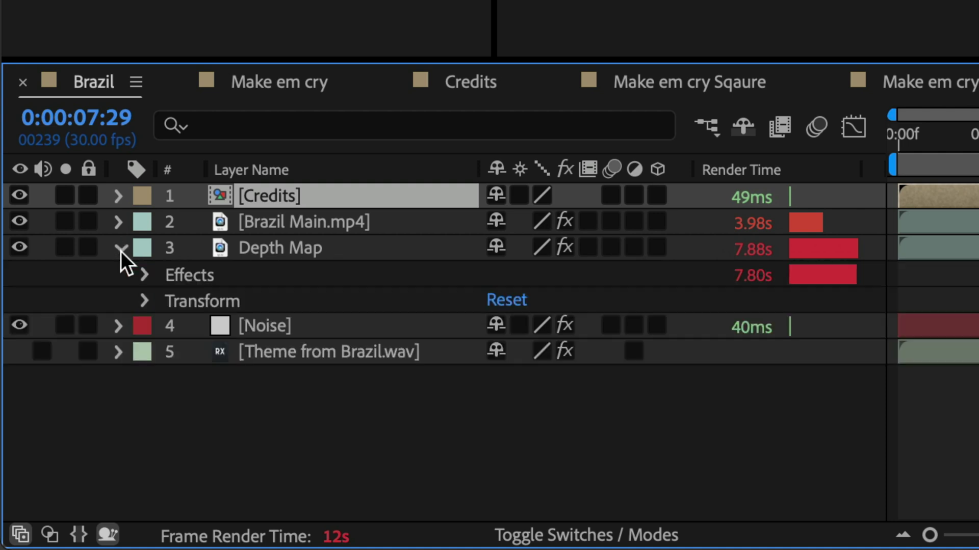
click(121, 222)
click(143, 249)
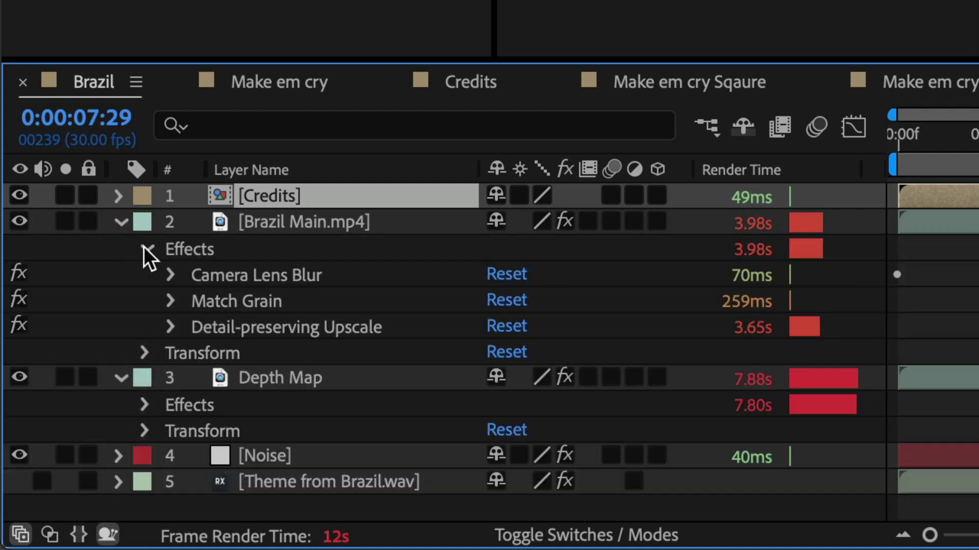
click(142, 405)
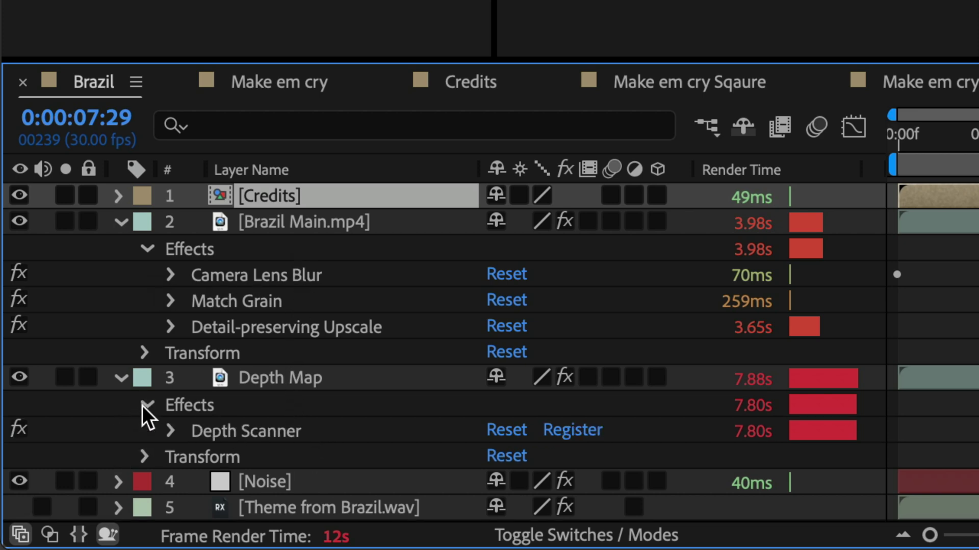
click(114, 194)
Disable Match Grain in Brazil Main.mp4's Effect Controls and preview the Brazil comp.
click(267, 253)
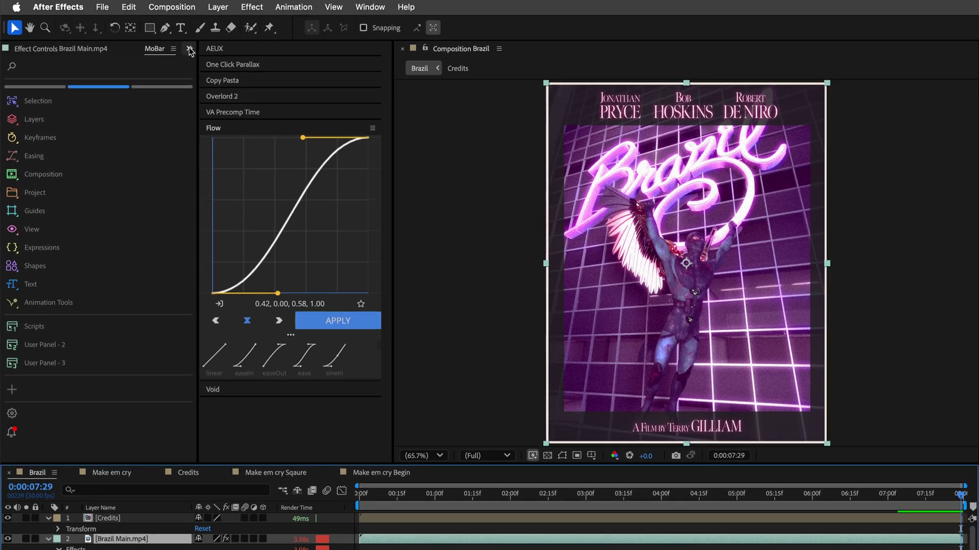
click(189, 48)
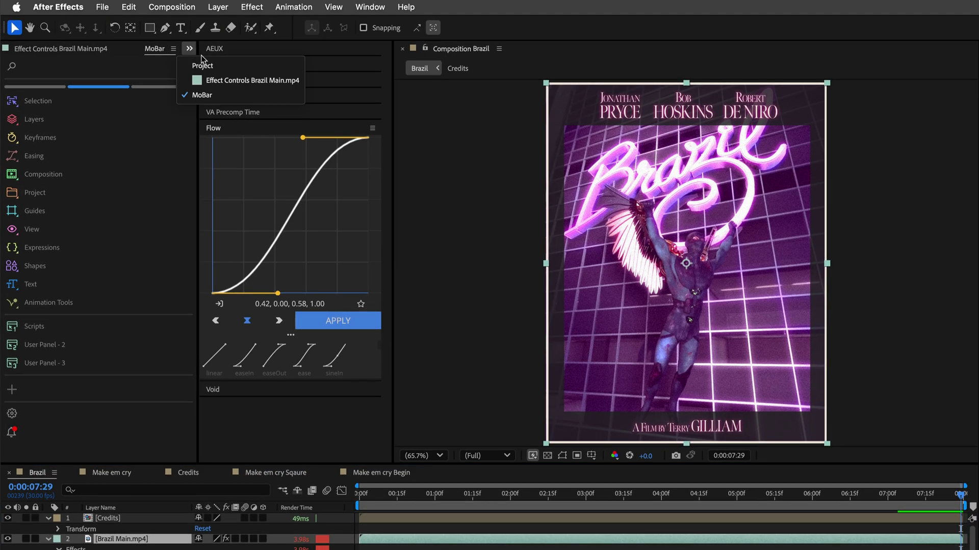
click(210, 82)
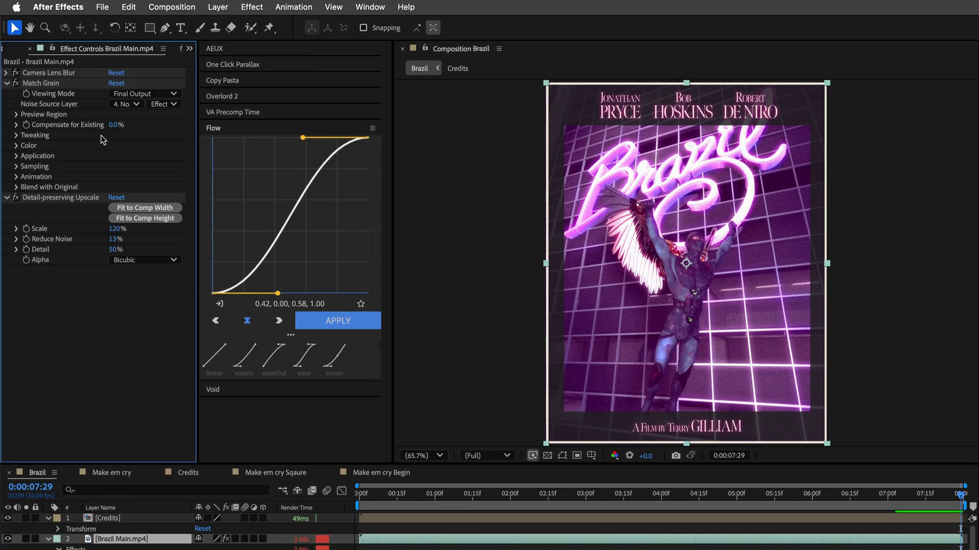
click(16, 83)
key(space)
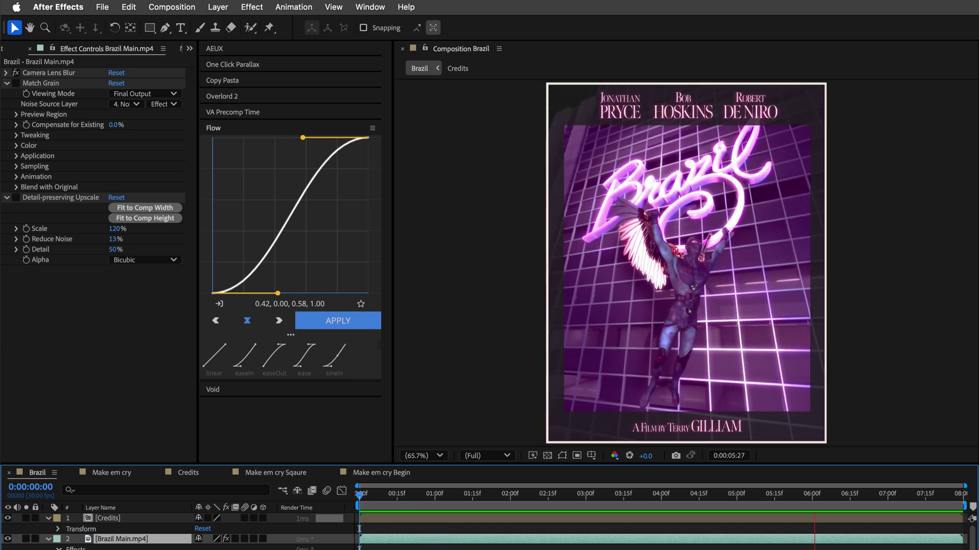
key(space)
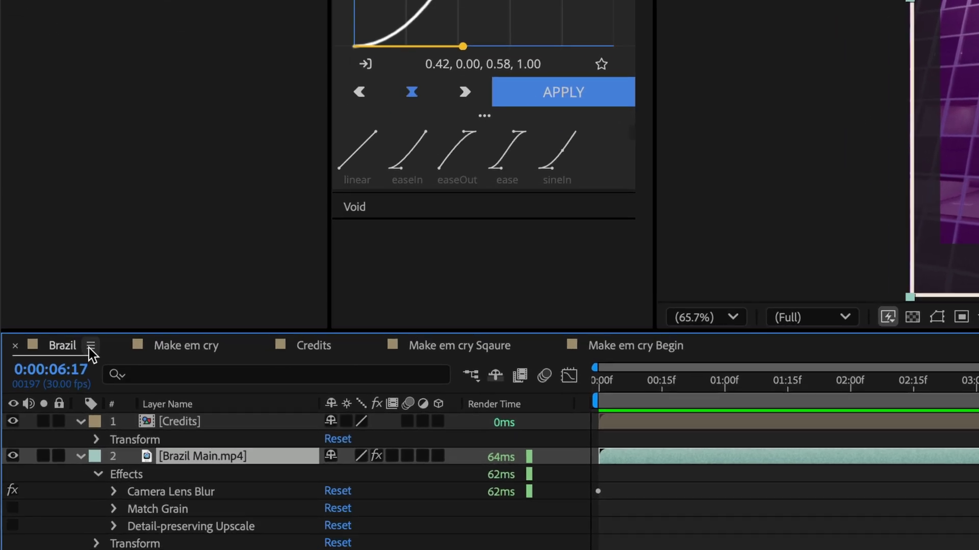
Close the other timeline panels and collapse all Brazil layers.
click(90, 347)
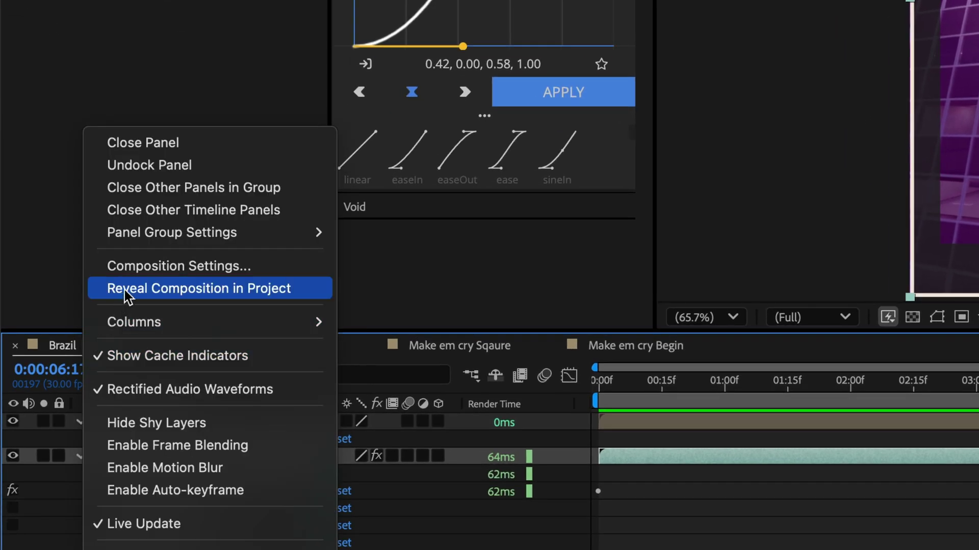
click(169, 213)
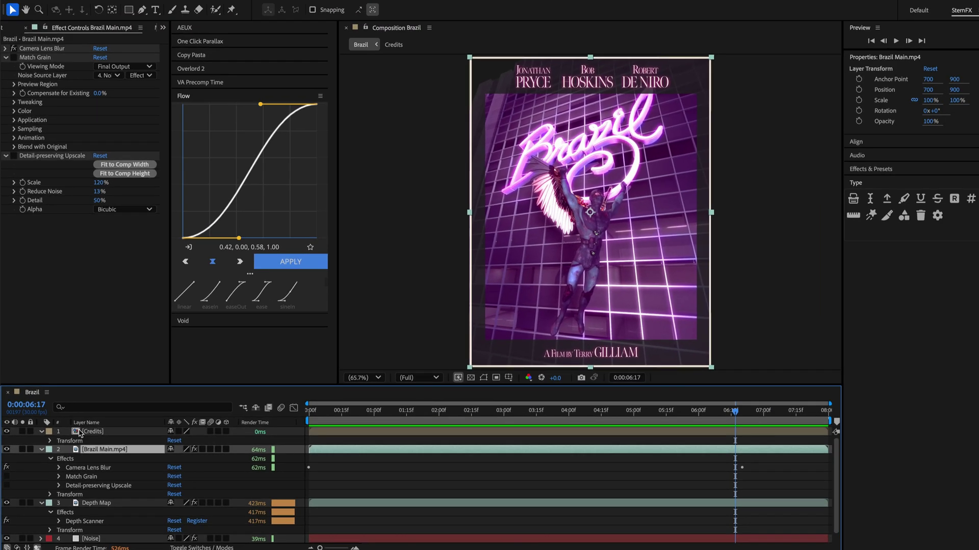
click(187, 425)
key(super+a)
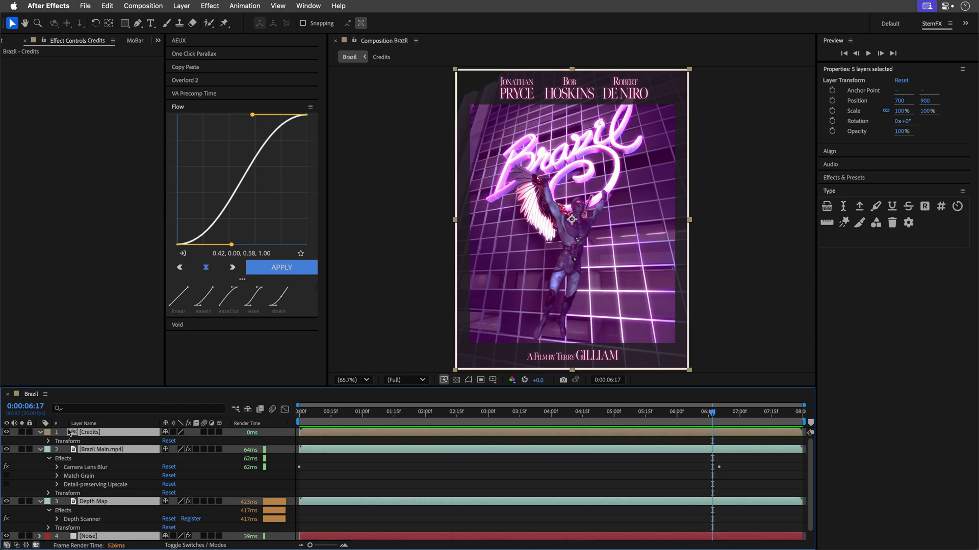
click(40, 434)
Deselect the layers, switch to the Default workspace, and scrub near the start.
click(358, 503)
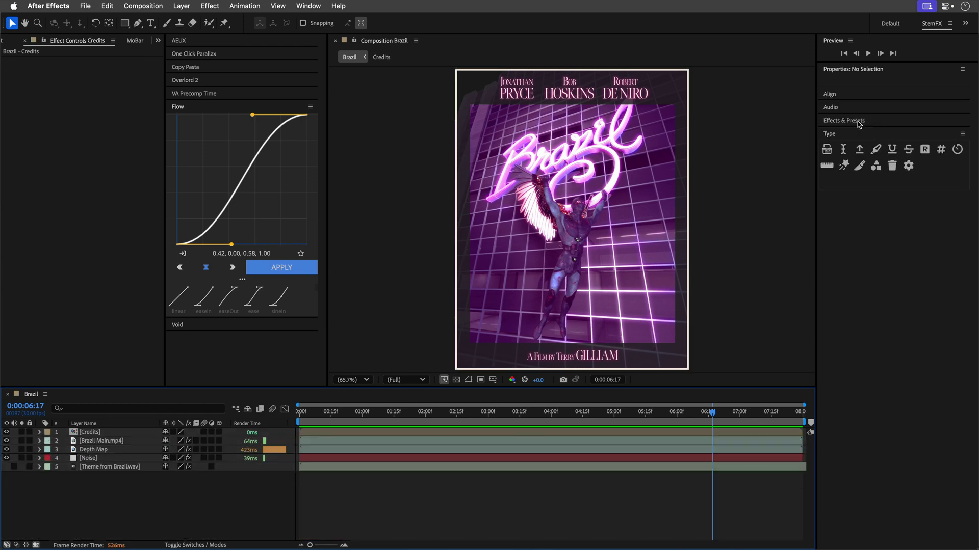
click(890, 24)
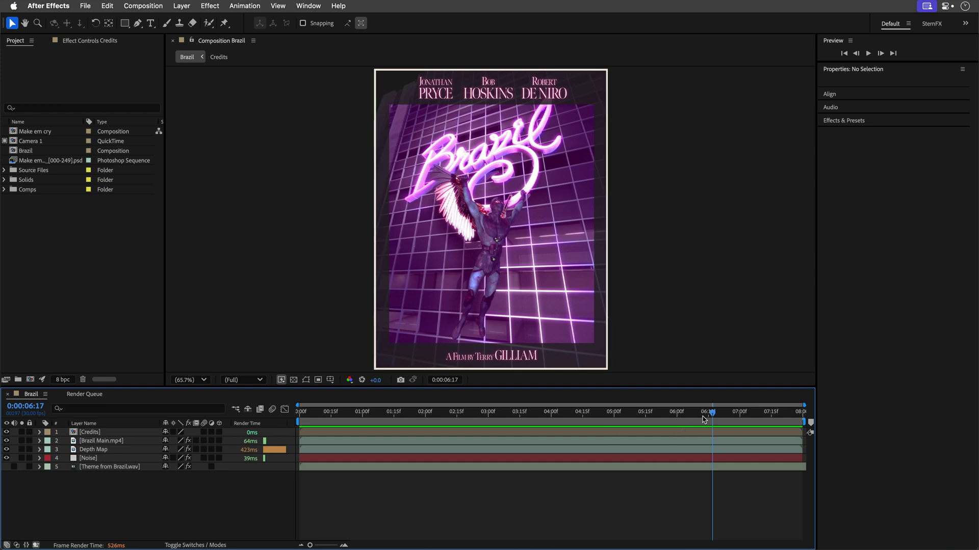
drag(713, 416, 811, 401)
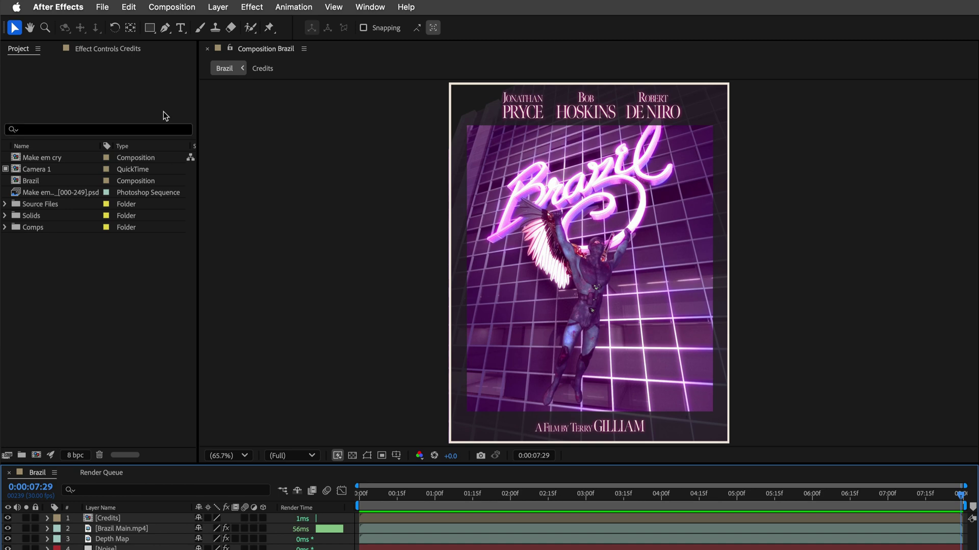
Purge all memory via Edit > Purge > All Memory.
click(129, 6)
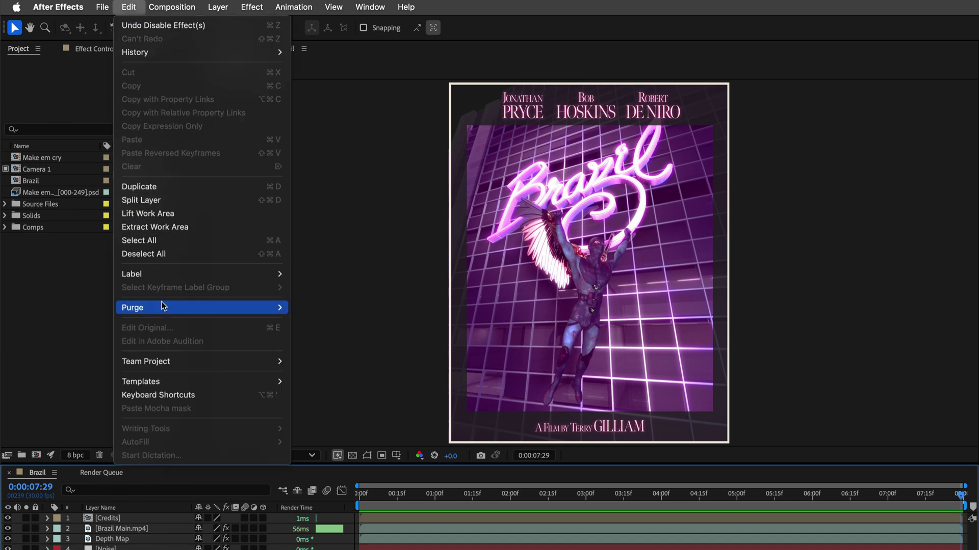
mouse_move(161, 304)
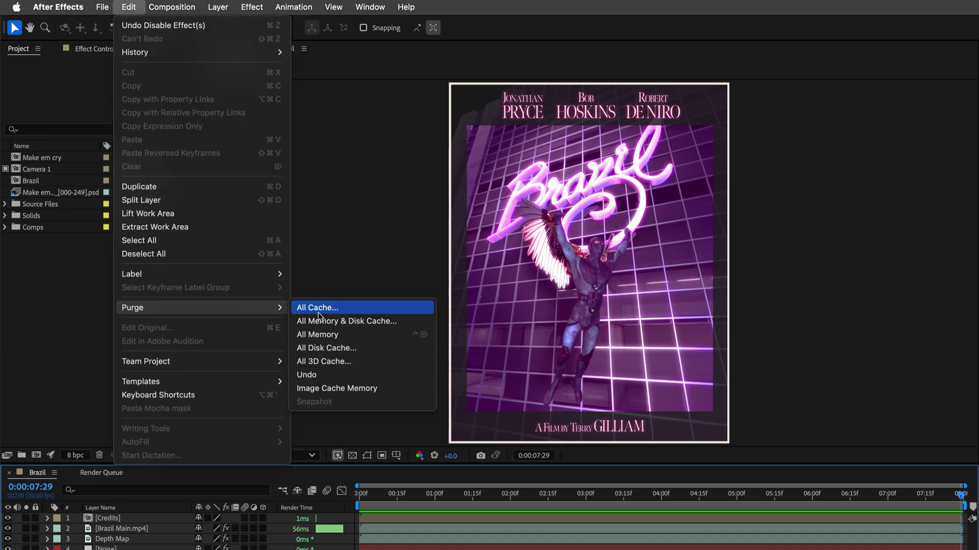
click(322, 336)
Clean the media cache database, empty the disk cache, and queue the Brazil comp with Ctrl+M.
click(57, 7)
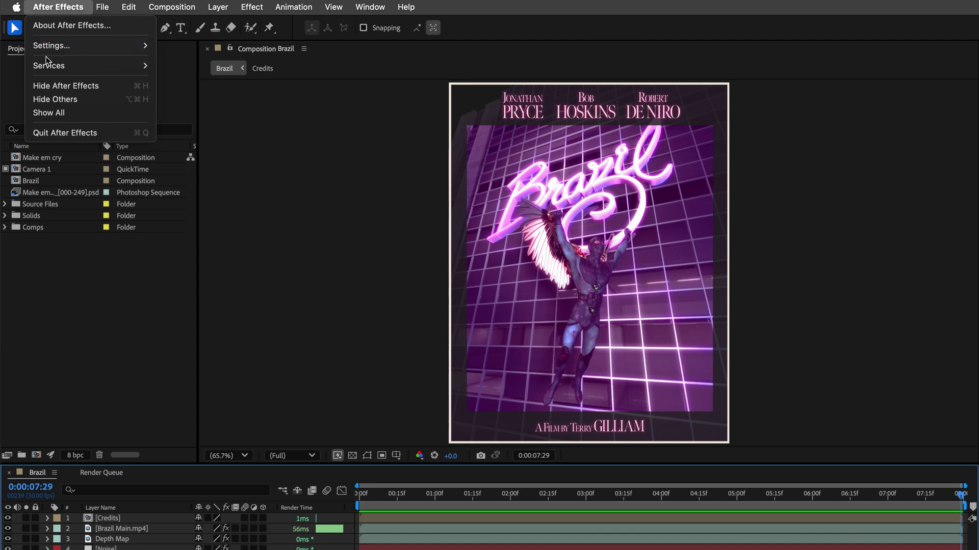
mouse_move(47, 50)
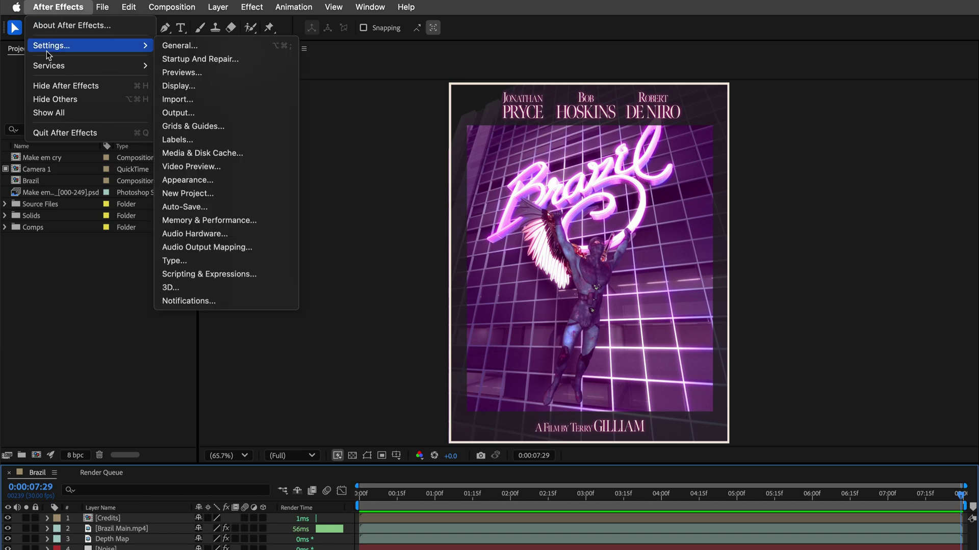
click(240, 153)
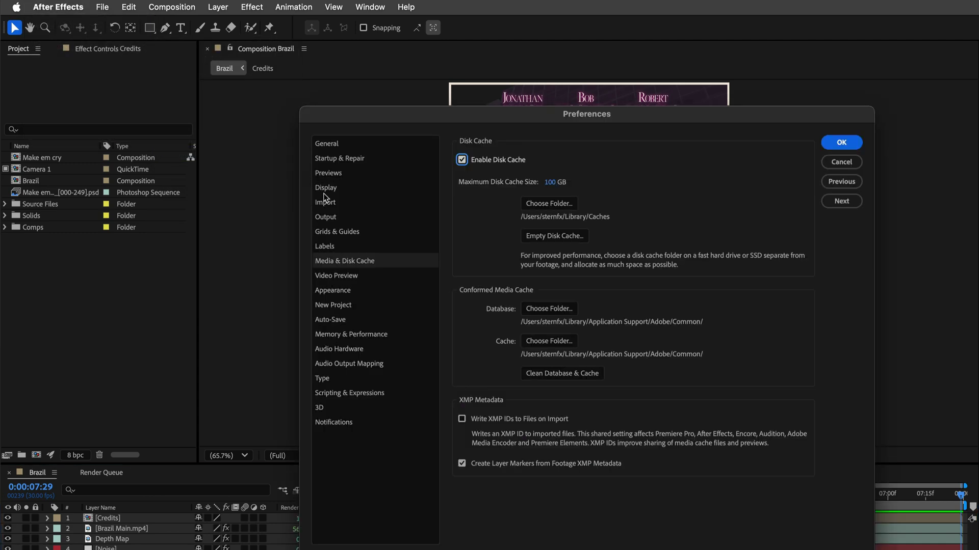
click(545, 373)
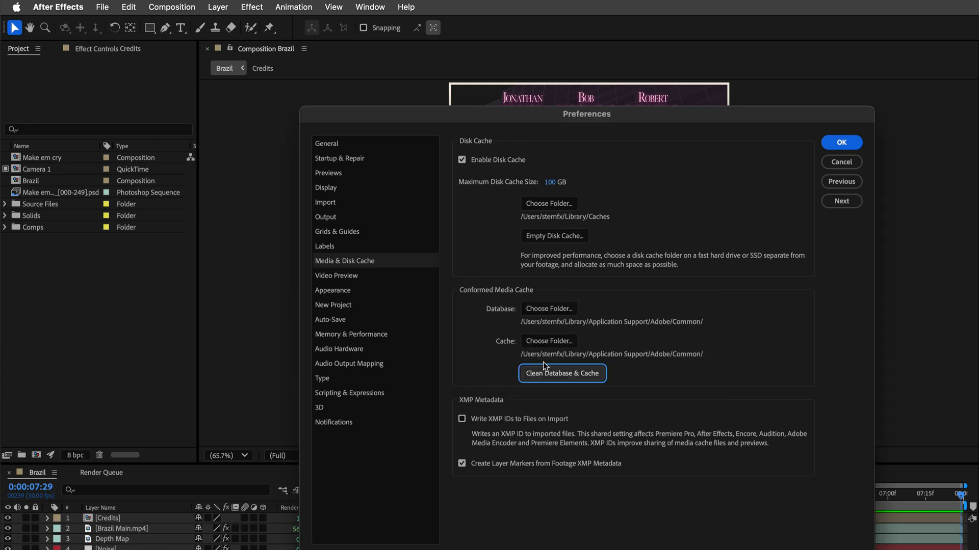
click(554, 236)
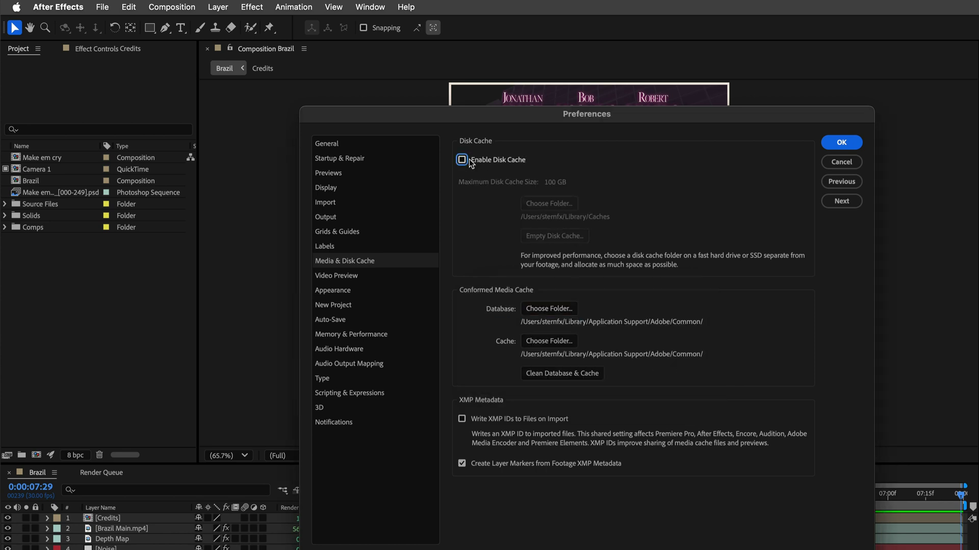
click(834, 148)
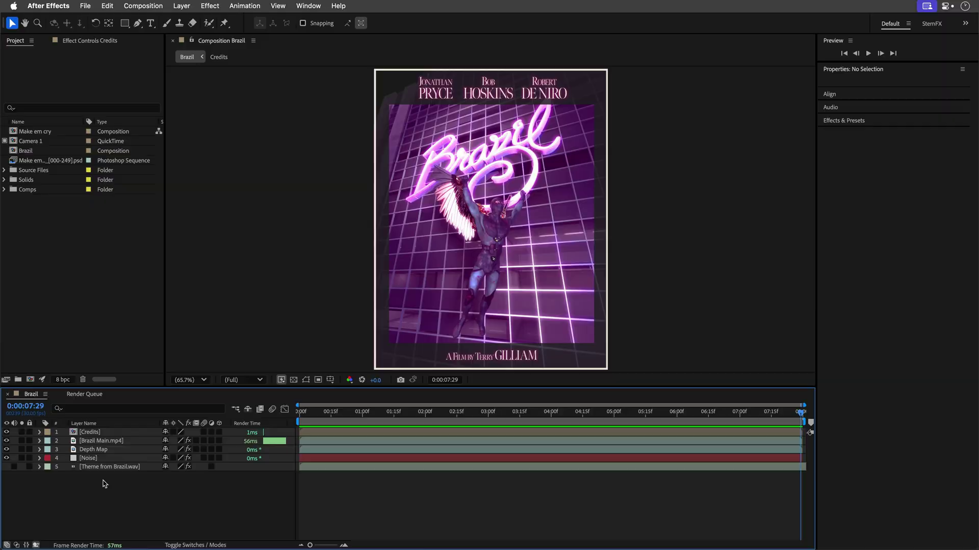
key(ctrl+m)
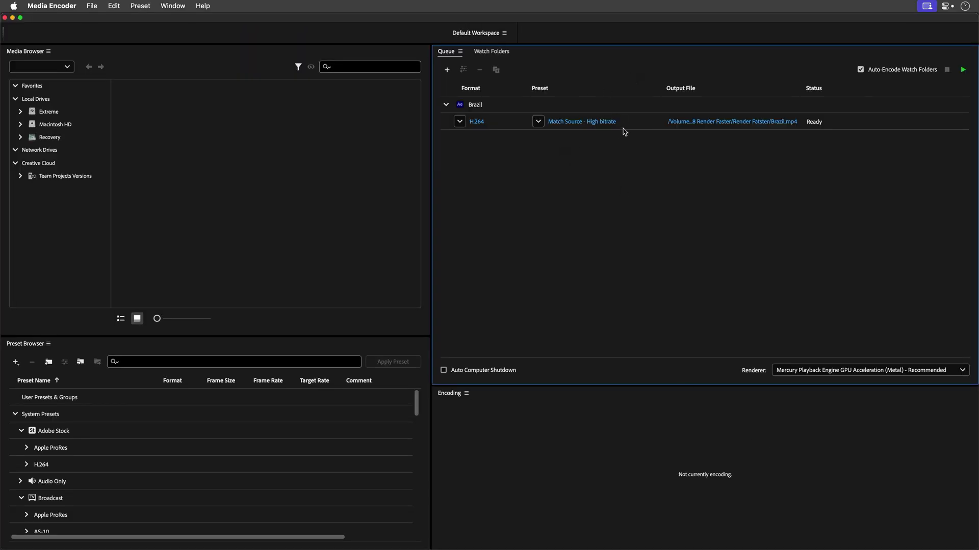
Start the Media Encoder queue for Brazil and add the Projects folder under Watch Folders.
click(963, 70)
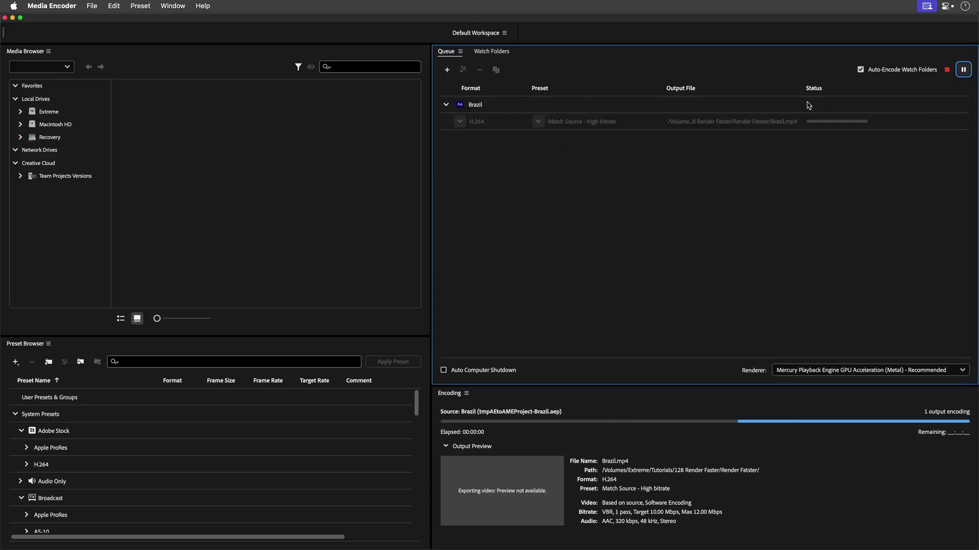
click(500, 53)
click(451, 72)
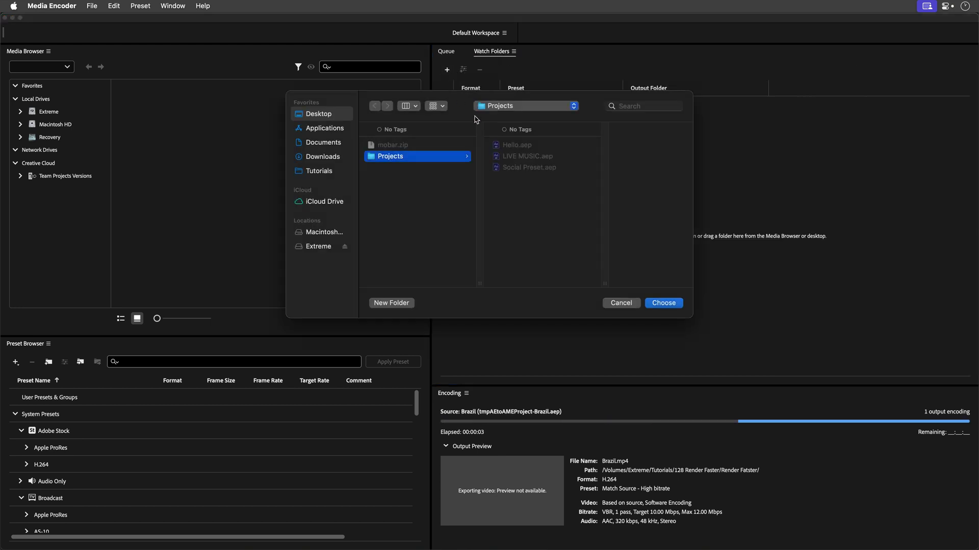
click(657, 303)
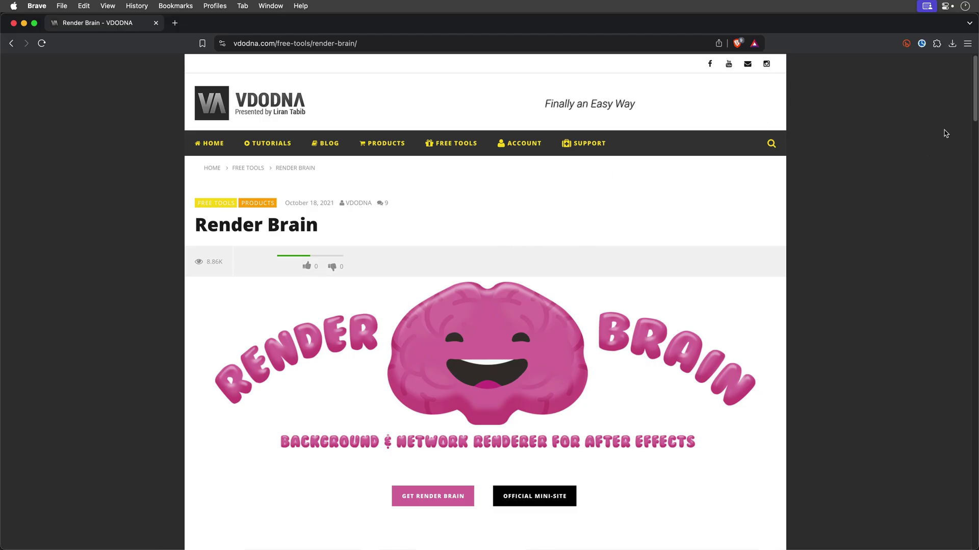
Scroll the Render Brain page down to its 'What is Render Brain?' section.
drag(974, 106, 976, 155)
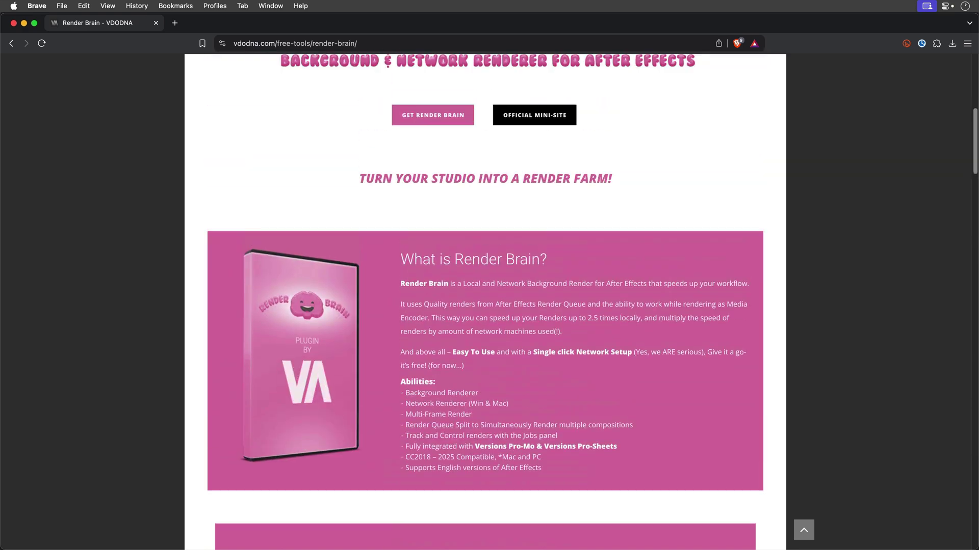